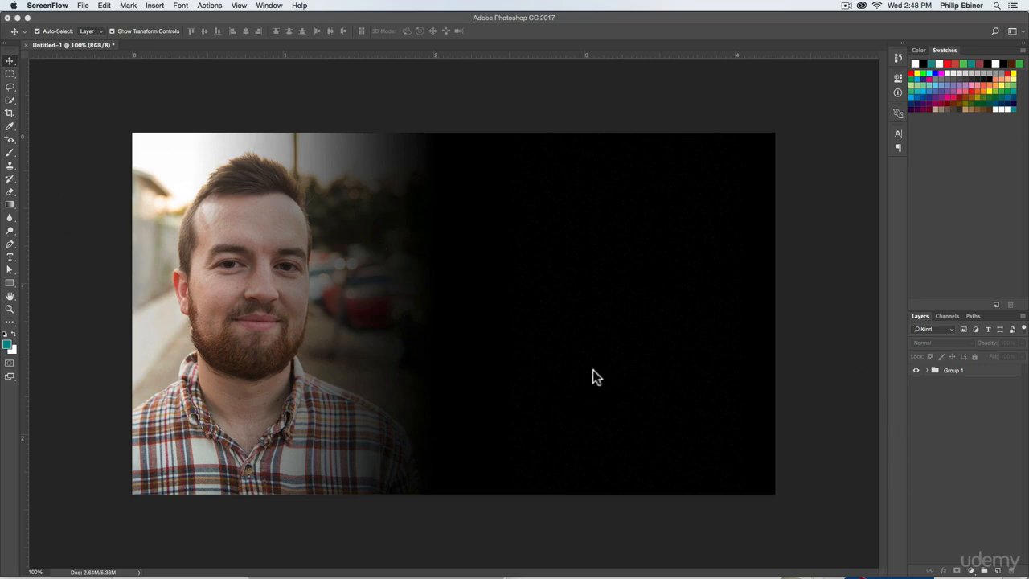
Place the street headshot JPEG from the Pictures folder in Finder into the document, and shift it toward the canvas's right edge with Group 1 hidden
key(super+Tab)
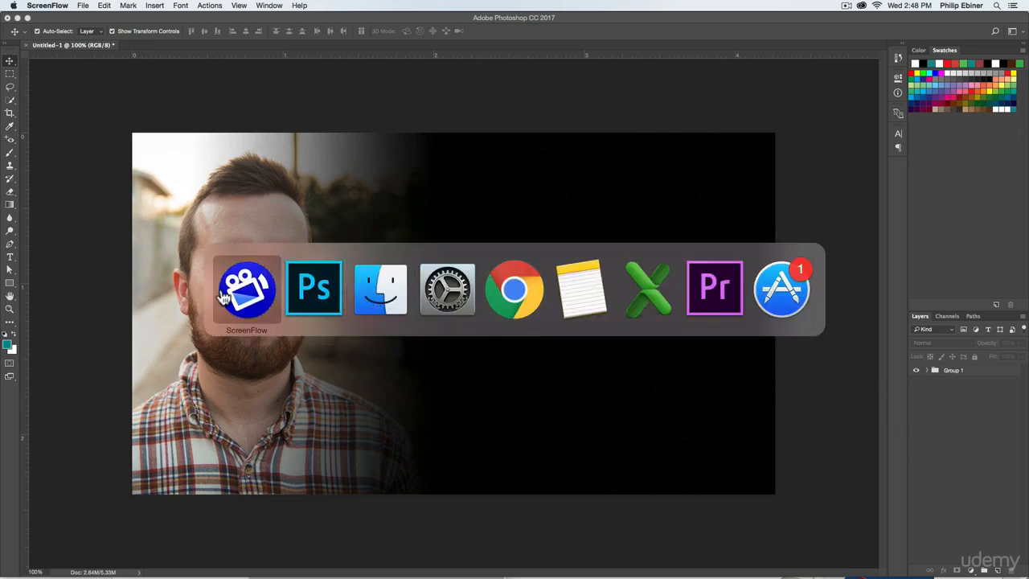
click(400, 299)
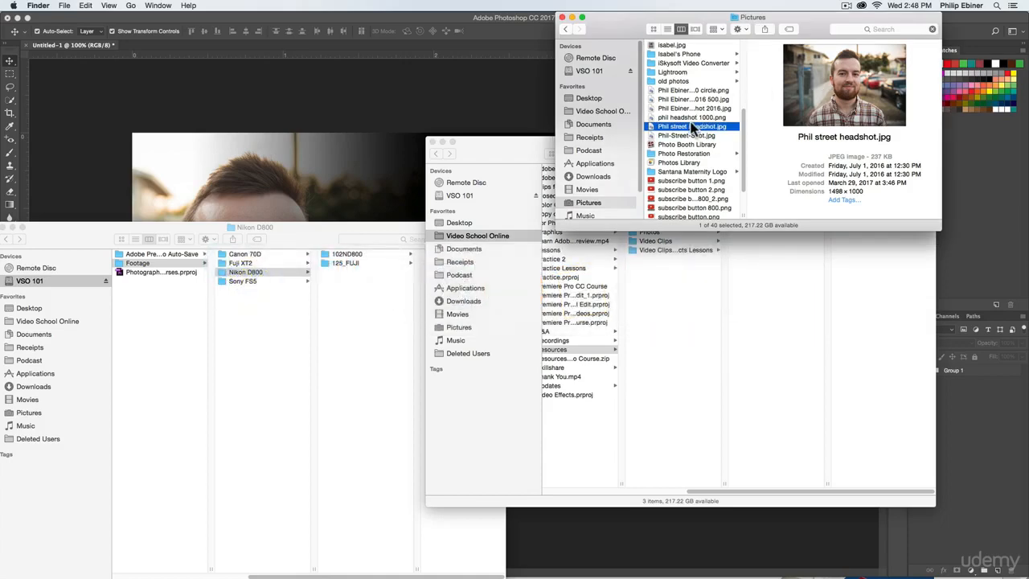
drag(693, 127, 329, 134)
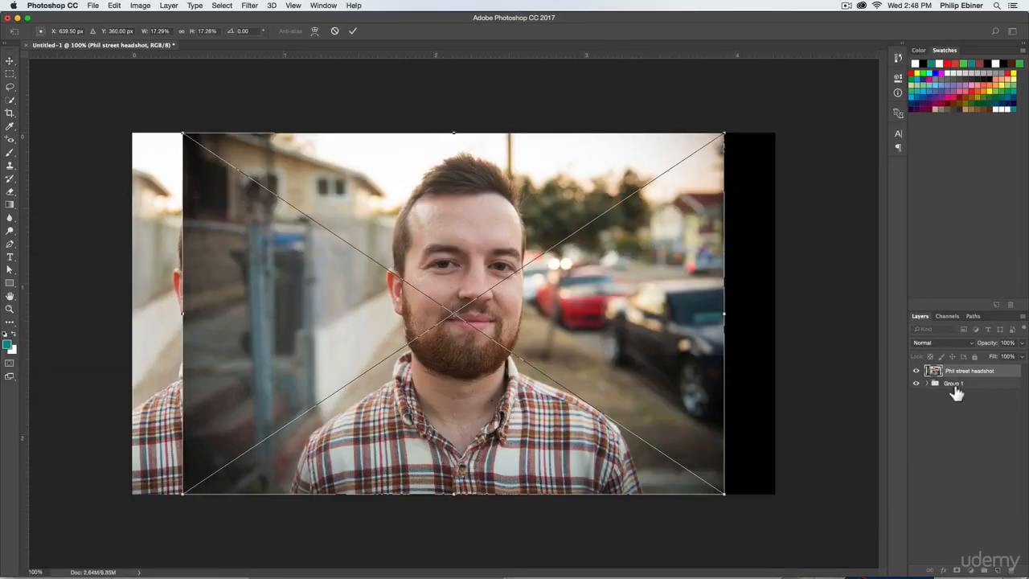
key(Return)
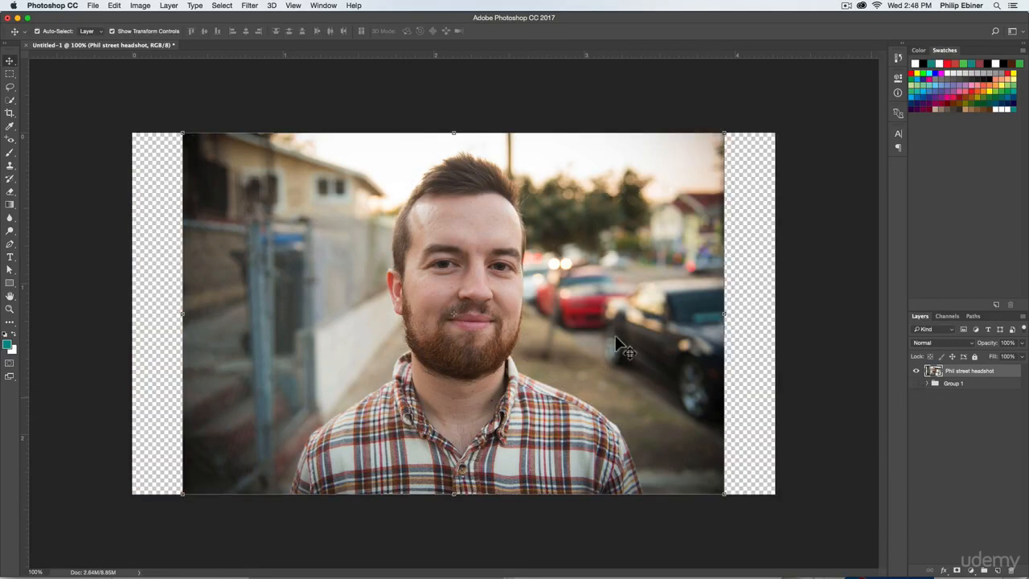
drag(579, 298, 772, 295)
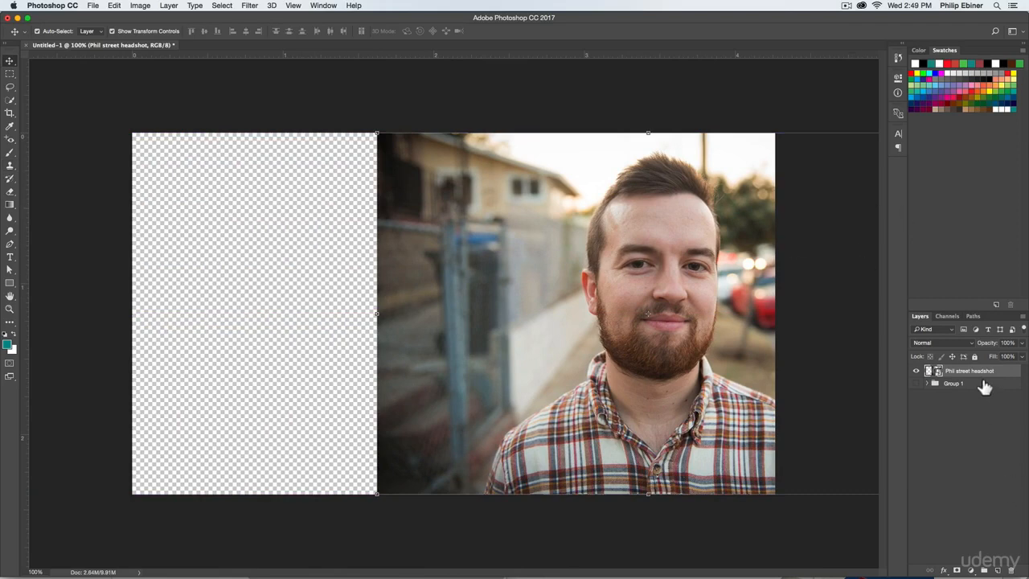
Add a black (#000000) Solid Color fill layer above the headshot layer
click(972, 571)
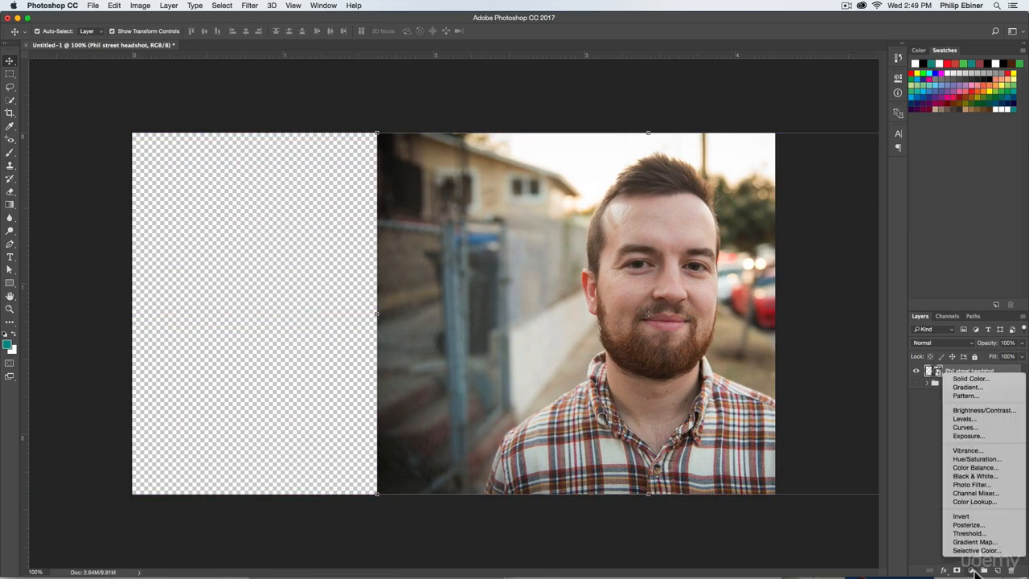
click(970, 378)
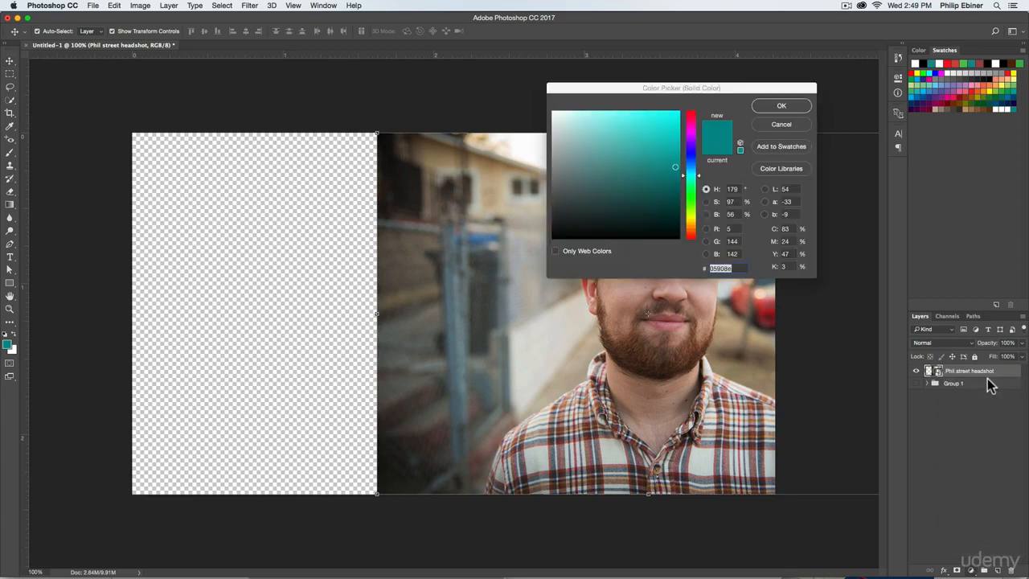
drag(654, 220, 547, 250)
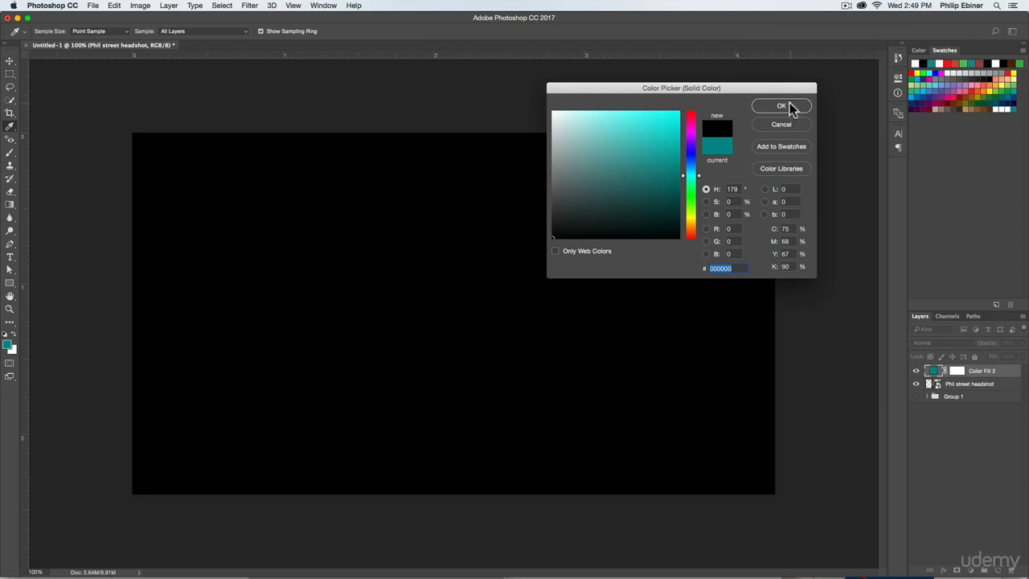
click(781, 107)
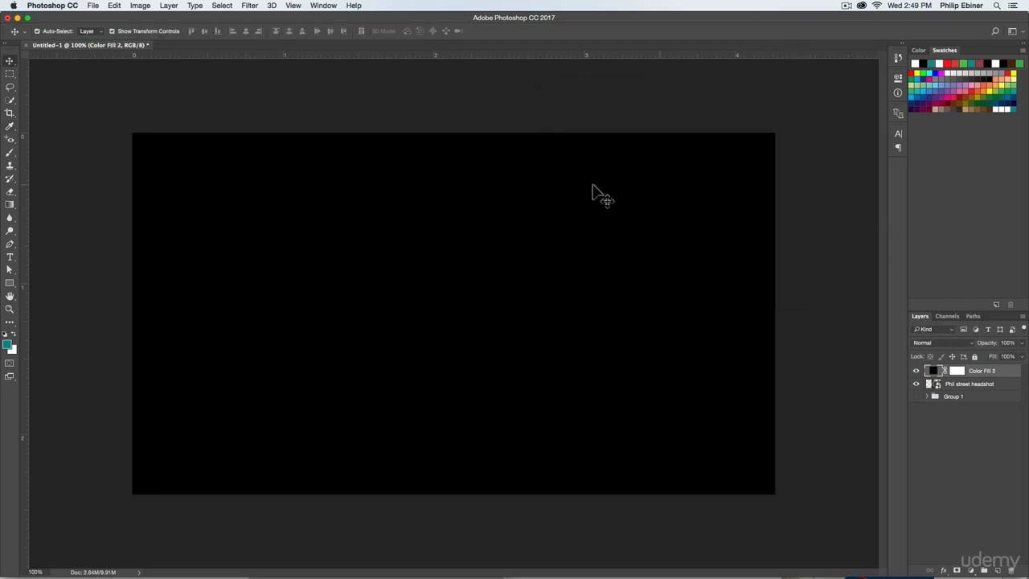
Paint loose black Brush strokes on the black fill layer's mask to reveal parts of the headshot
click(959, 372)
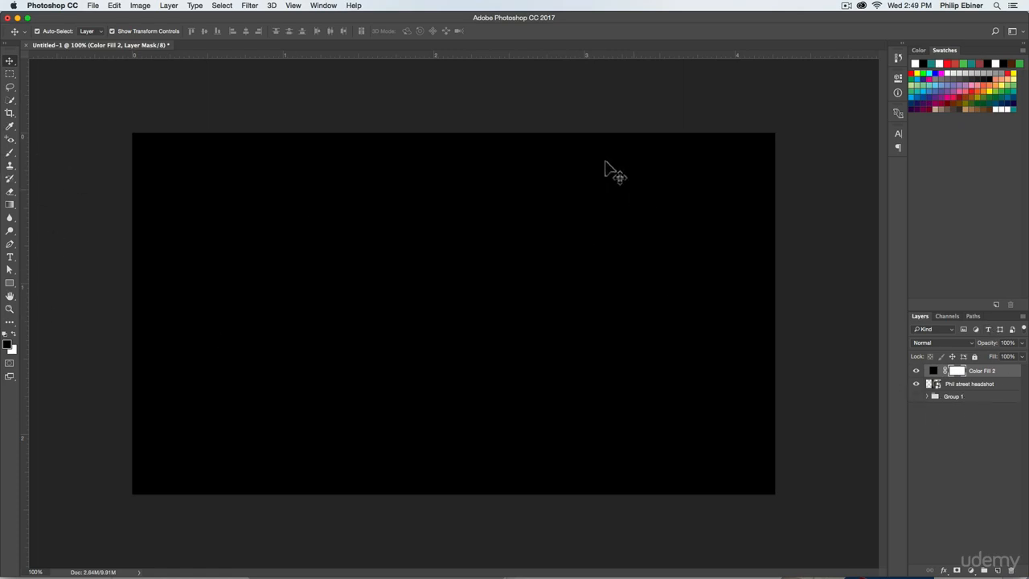
key(b)
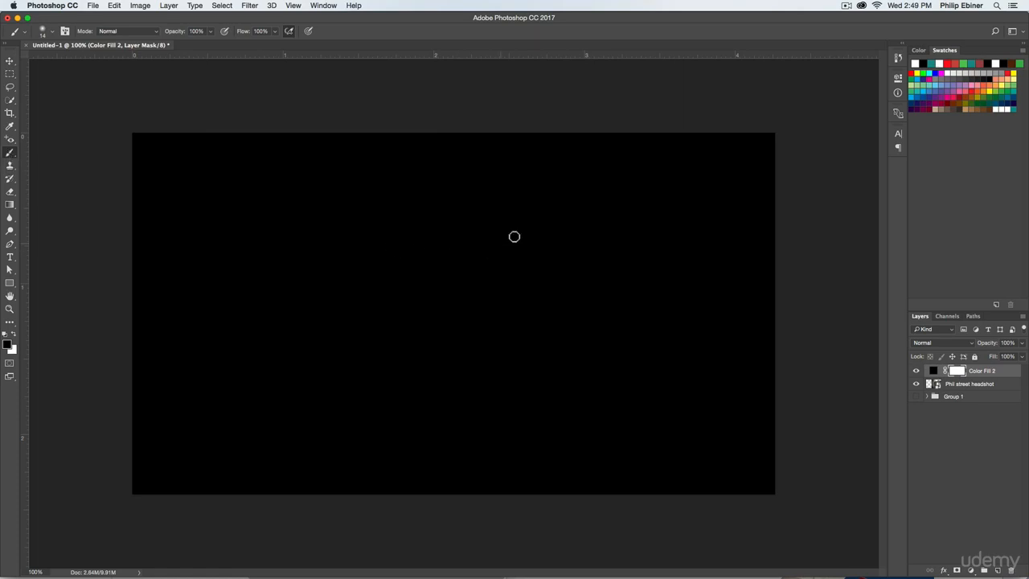
mouse_move(515, 237)
mouse_down()
mouse_move(593, 303)
mouse_move(510, 358)
mouse_move(706, 330)
mouse_up()
mouse_move(687, 293)
mouse_down()
mouse_move(673, 374)
mouse_move(630, 289)
mouse_move(669, 228)
mouse_move(619, 308)
mouse_move(509, 389)
mouse_move(630, 214)
mouse_move(689, 397)
mouse_move(690, 297)
mouse_move(718, 435)
mouse_move(762, 242)
mouse_move(669, 225)
mouse_move(713, 292)
mouse_move(632, 299)
mouse_move(512, 275)
mouse_up()
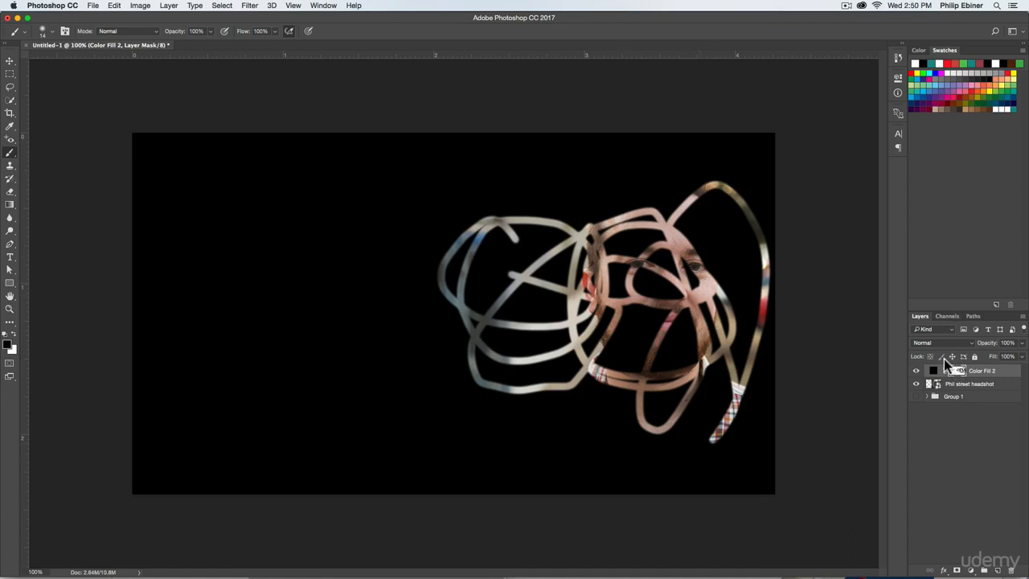
Swap the foreground color to white and brush strokes on the fill layer's mask over the revealed areas
click(13, 351)
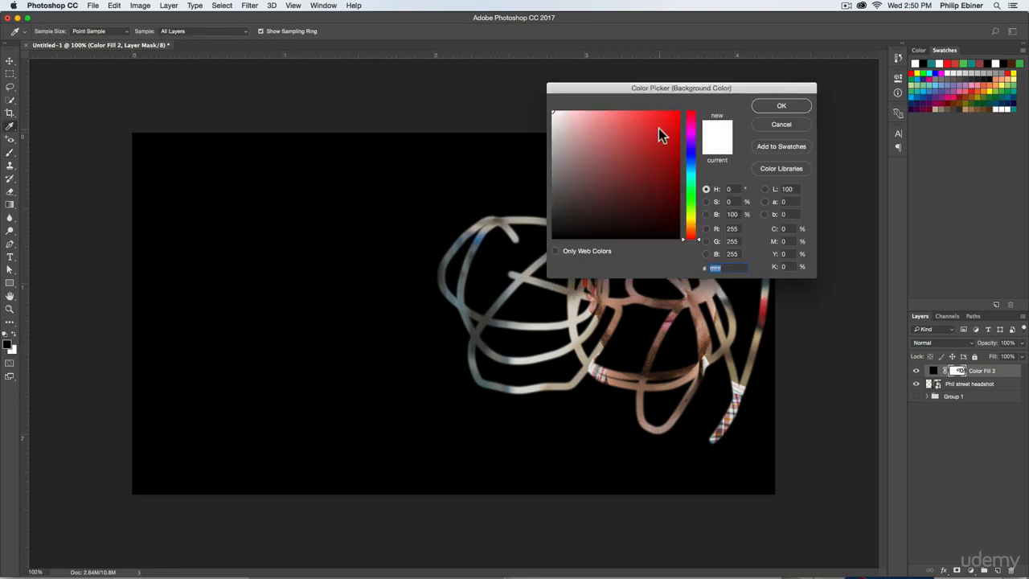
click(798, 105)
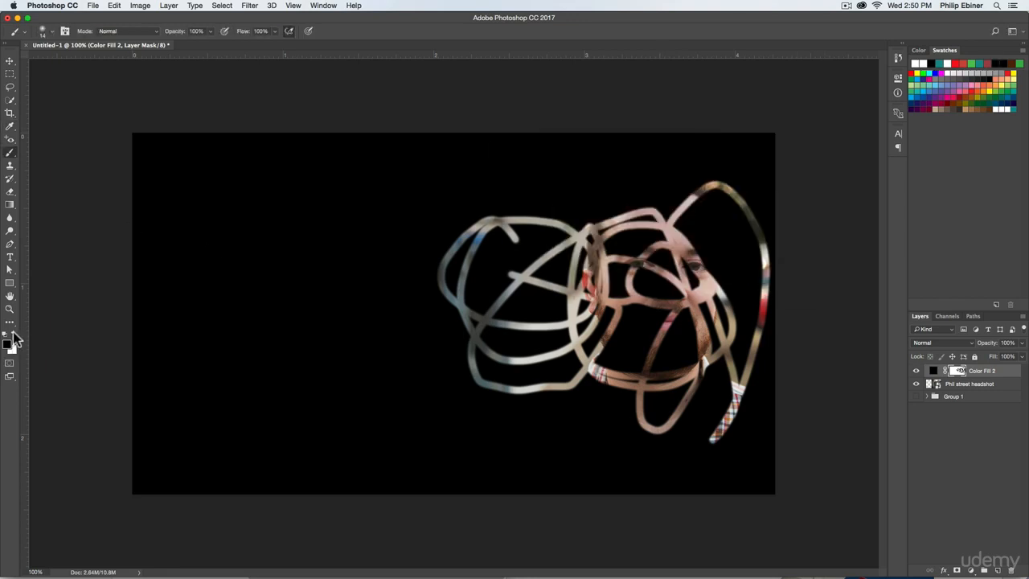
click(13, 335)
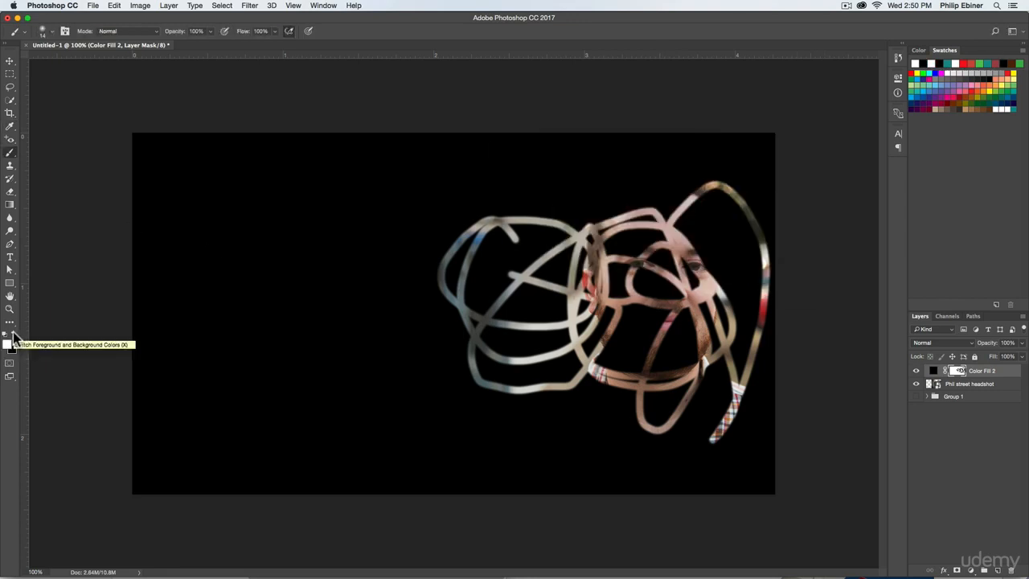
click(13, 335)
click(13, 335)
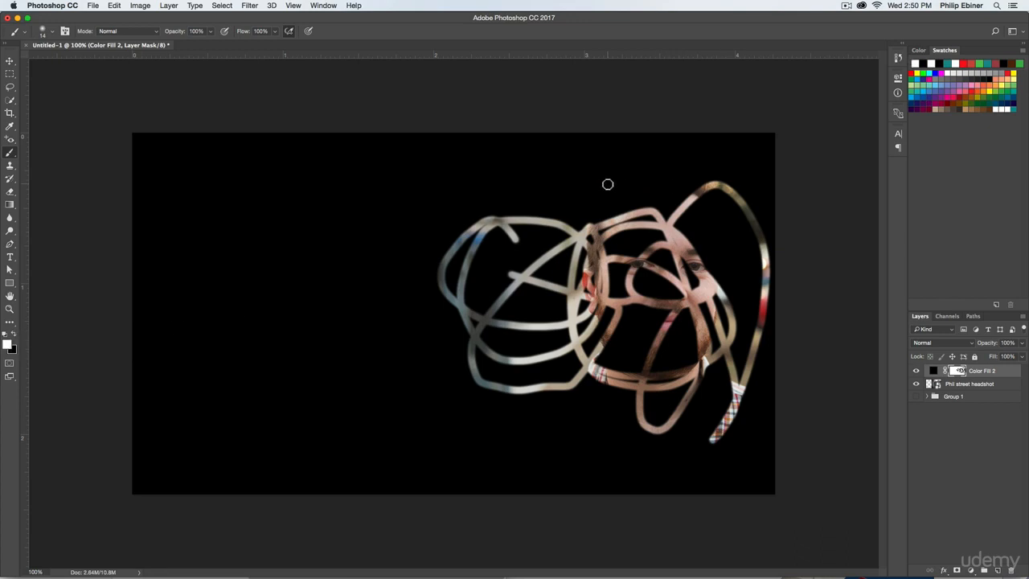
mouse_move(635, 213)
mouse_down()
mouse_move(653, 378)
mouse_move(591, 378)
mouse_up()
mouse_move(551, 302)
mouse_down()
mouse_move(482, 233)
mouse_move(544, 284)
mouse_move(527, 343)
mouse_move(535, 285)
mouse_up()
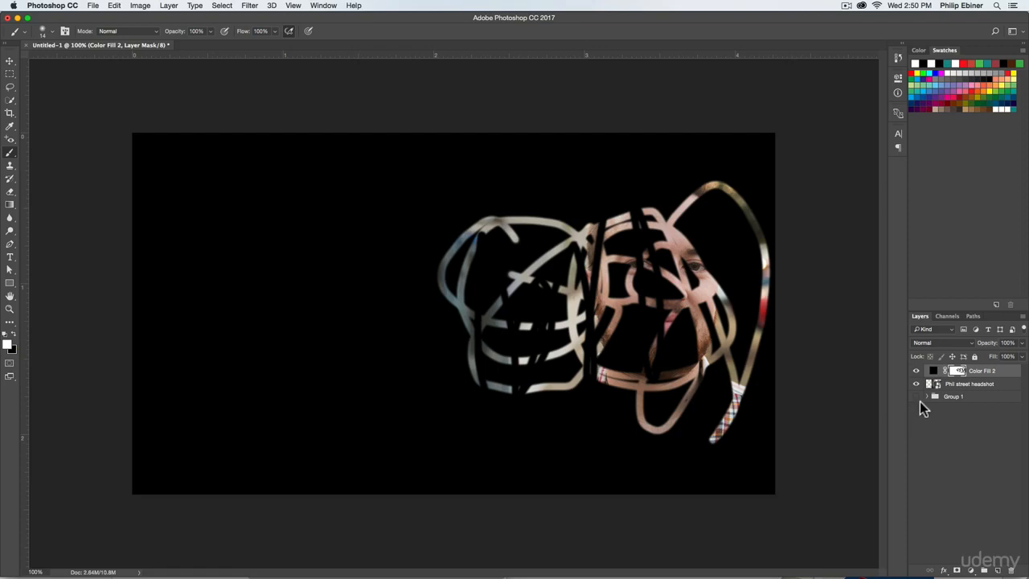
Enlarge the brush to well over 400 px and restore the fill layer's mask to solid white
mouse_move(462, 271)
mouse_down()
mouse_move(583, 271)
mouse_move(559, 276)
mouse_up()
mouse_move(567, 275)
mouse_down()
mouse_move(561, 421)
mouse_move(701, 198)
mouse_move(782, 334)
mouse_up()
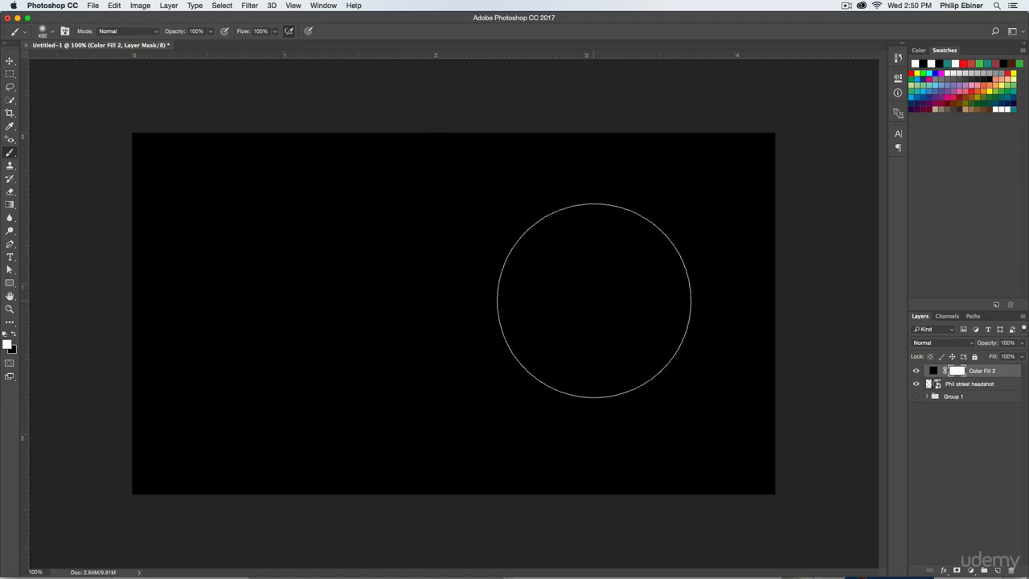
mouse_move(629, 310)
mouse_down()
mouse_move(507, 326)
mouse_move(624, 322)
mouse_up()
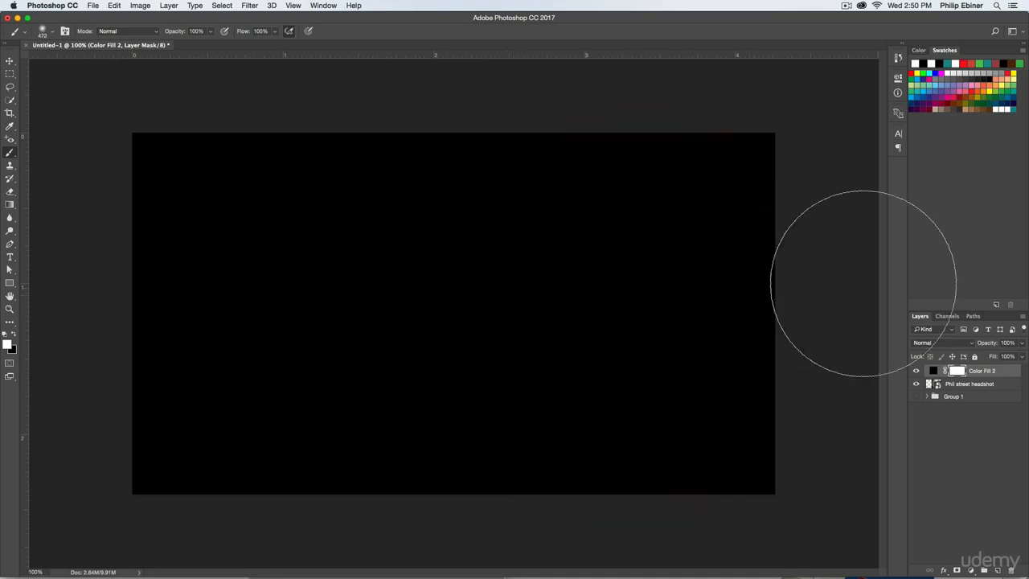
Draw a linear black-to-white gradient on the fill layer's mask, from the face leftward to mid-canvas
click(10, 206)
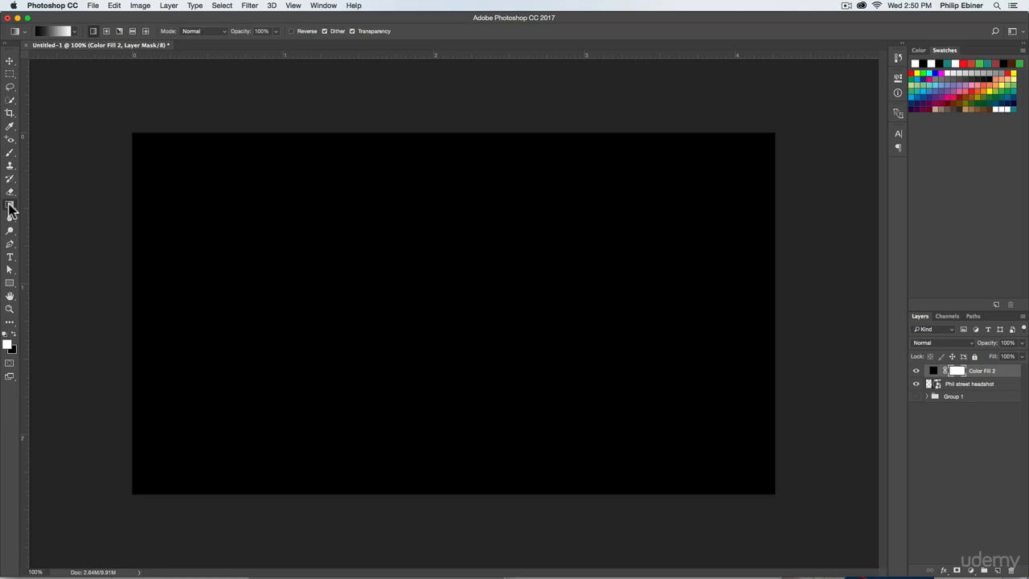
click(76, 32)
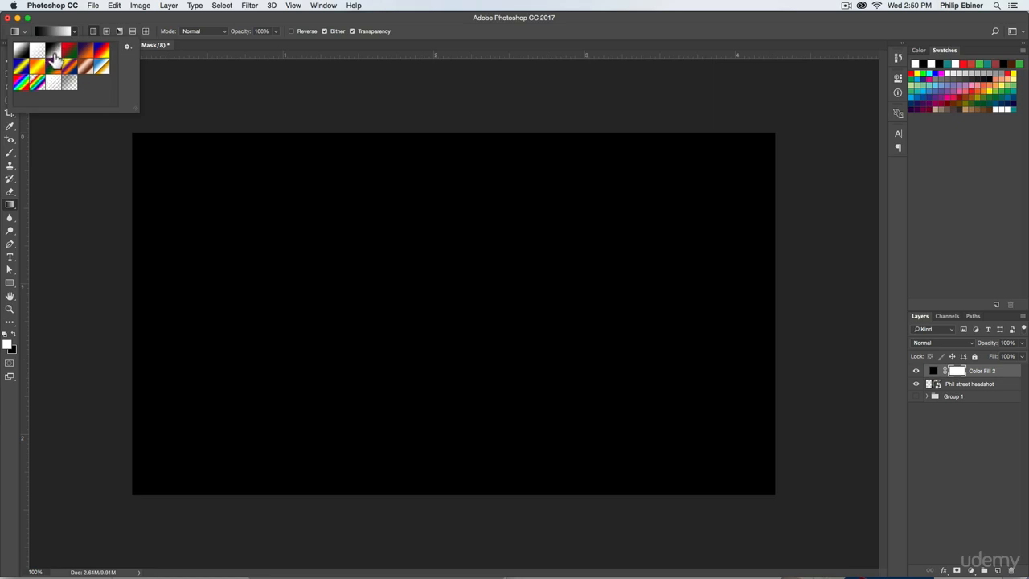
click(55, 57)
click(682, 292)
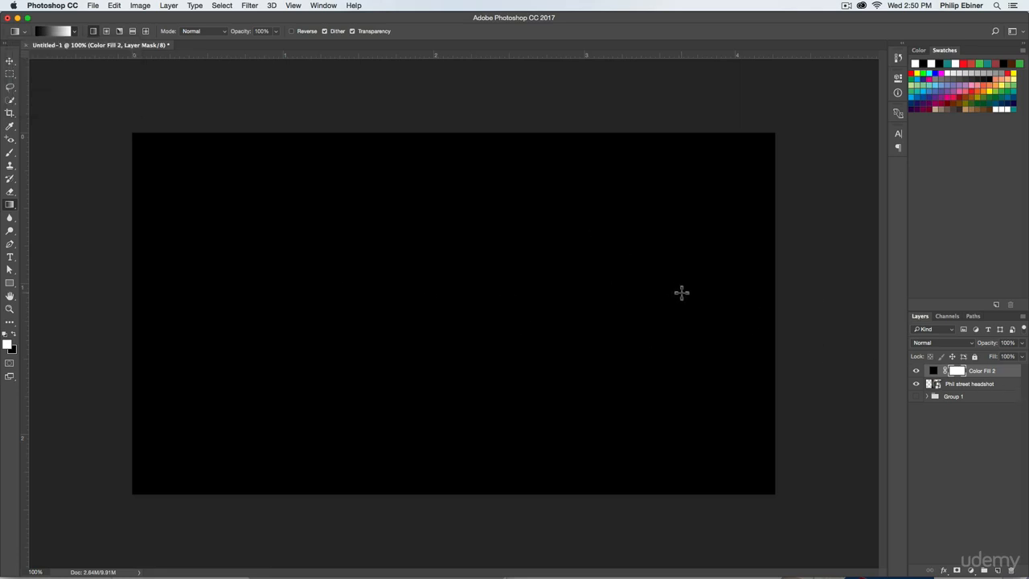
drag(682, 293, 454, 288)
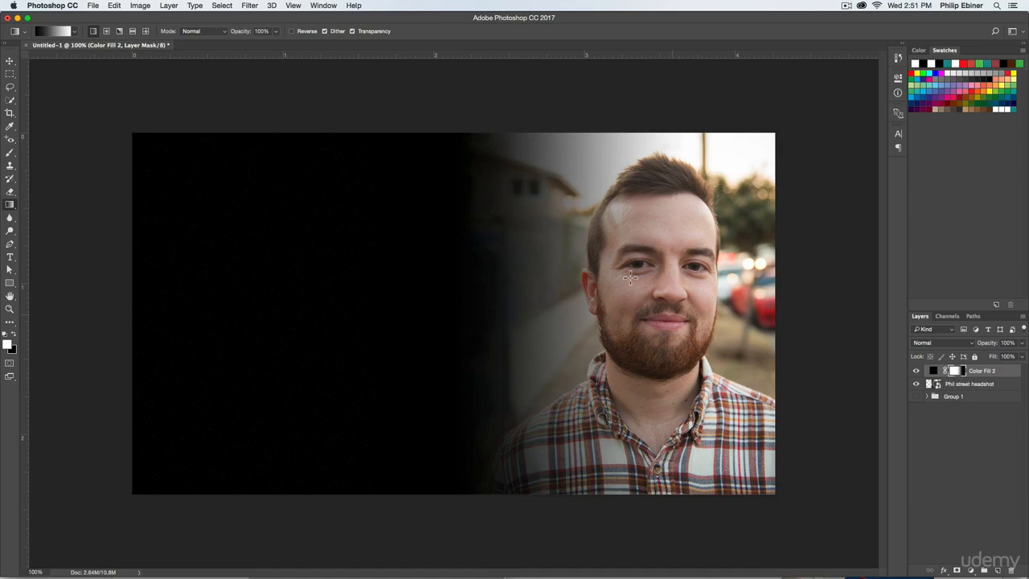
Toggle the fill layer's visibility and redraw the mask gradient at different lengths, ending with a short, sharp fade just left of the face
click(917, 372)
click(919, 372)
drag(685, 279, 542, 277)
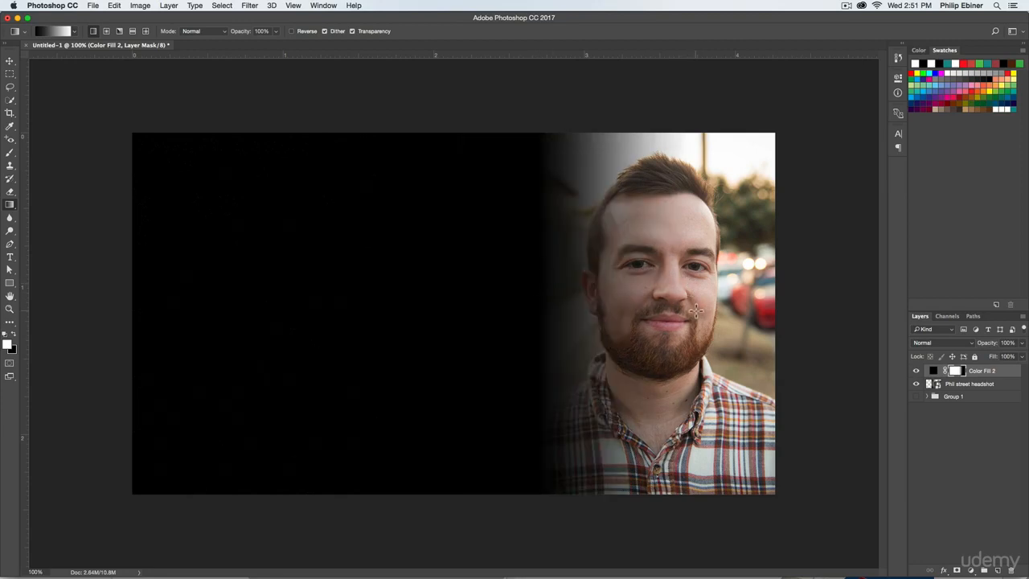
drag(658, 308, 499, 307)
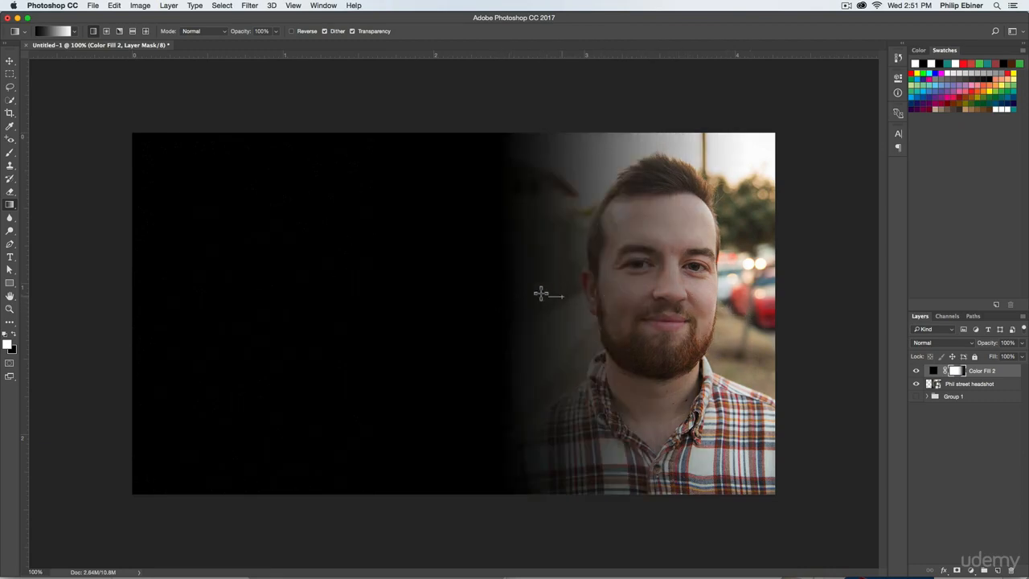
drag(559, 295, 510, 294)
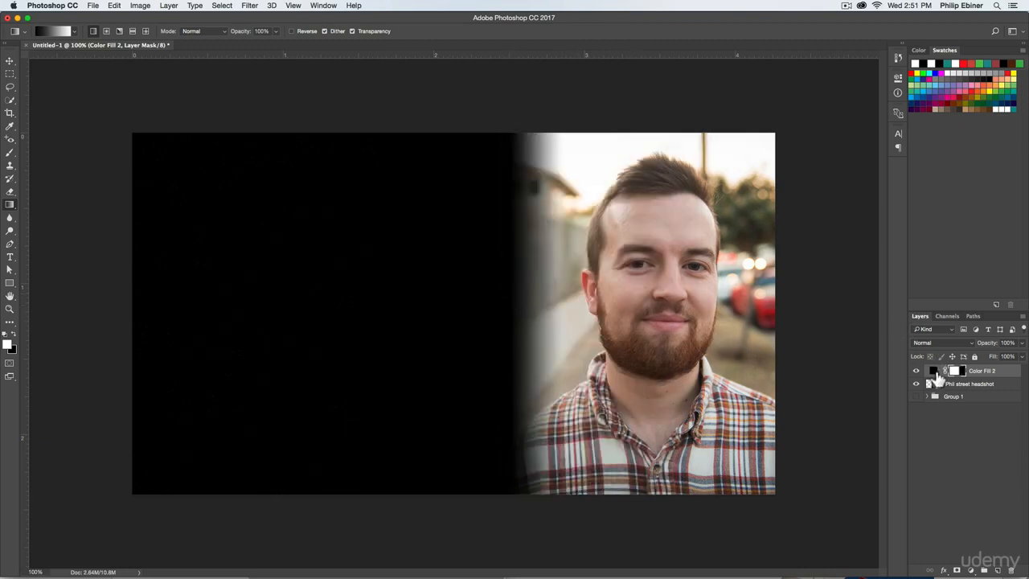
Change the color of the black fill layer to pure red
double_click(934, 372)
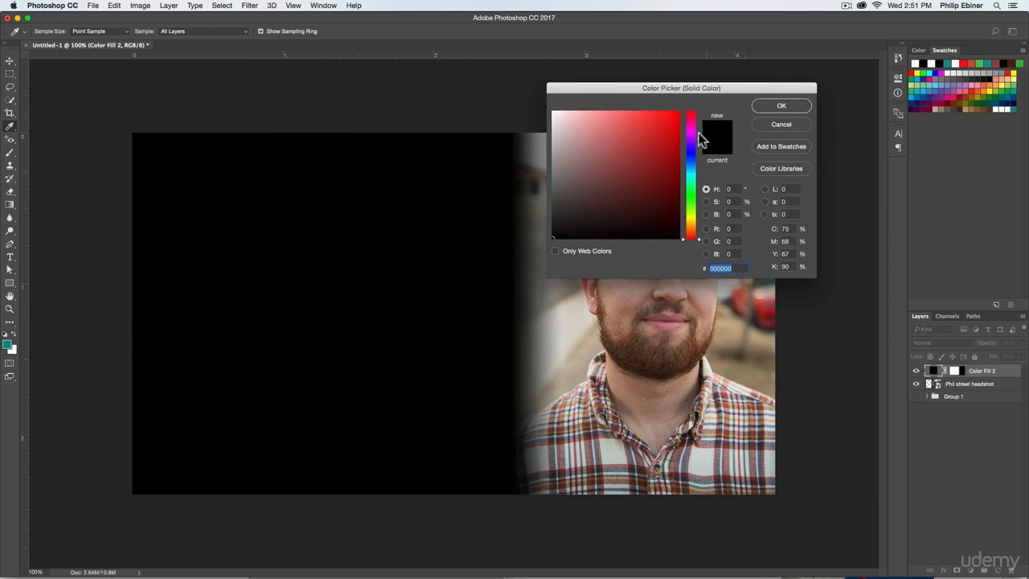
drag(657, 168, 706, 101)
click(792, 106)
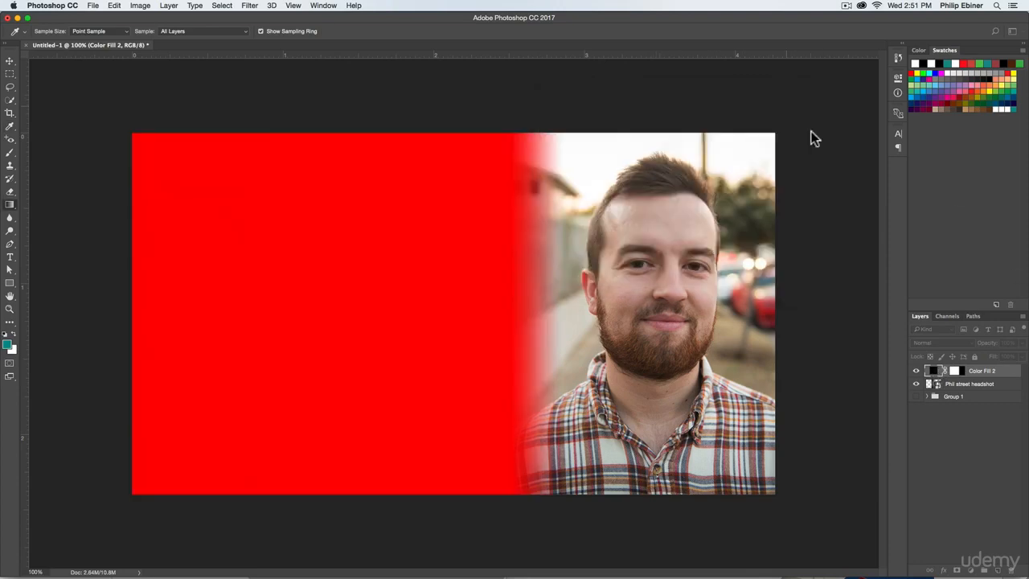
Dismiss the fill layer's style settings without changes and delete the red fill layer
double_click(1005, 371)
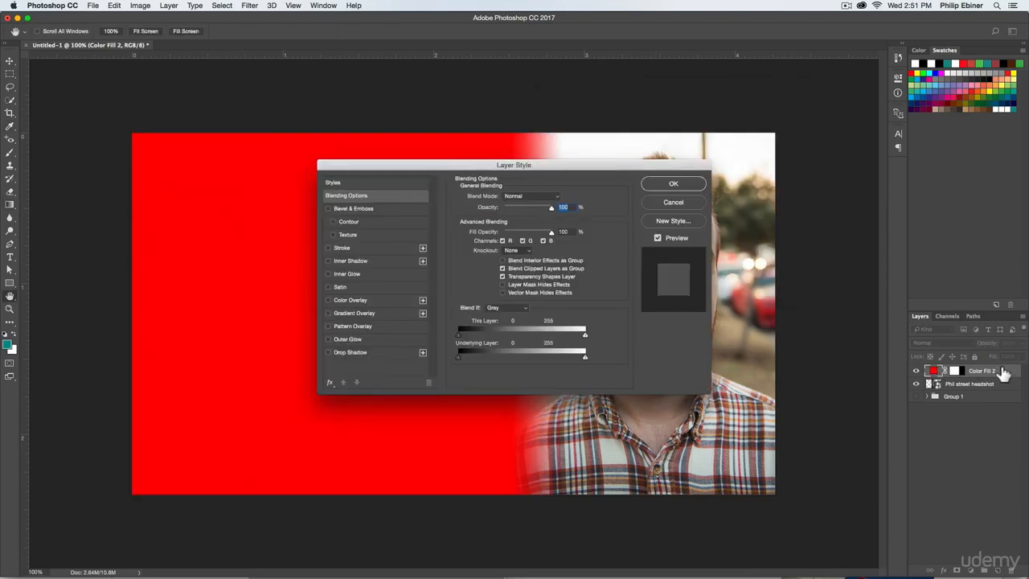
click(673, 202)
key(BackSpace)
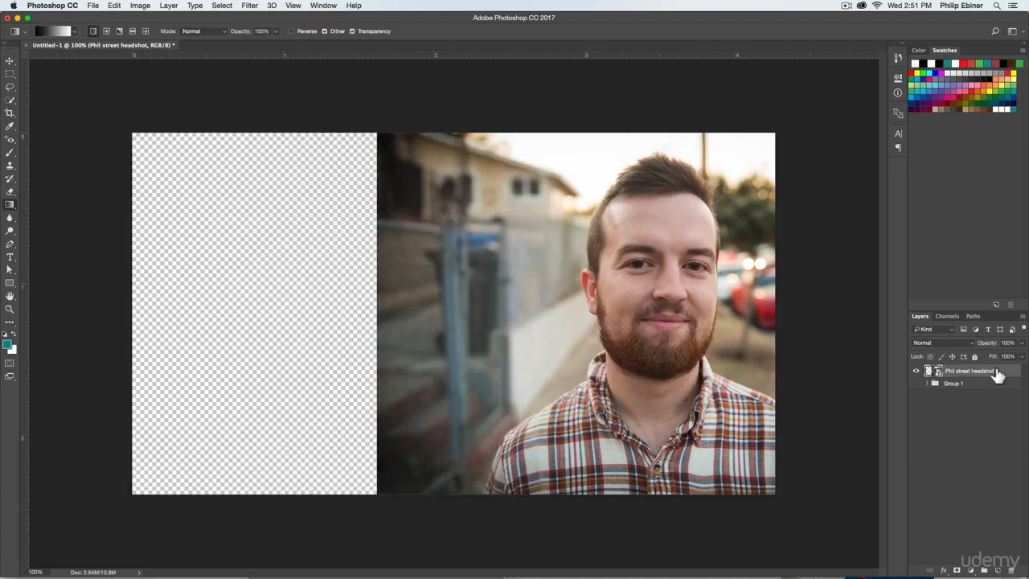
Add a teal (#05908e) Solid Color fill layer above the headshot and make its layer mask active
click(971, 491)
click(971, 569)
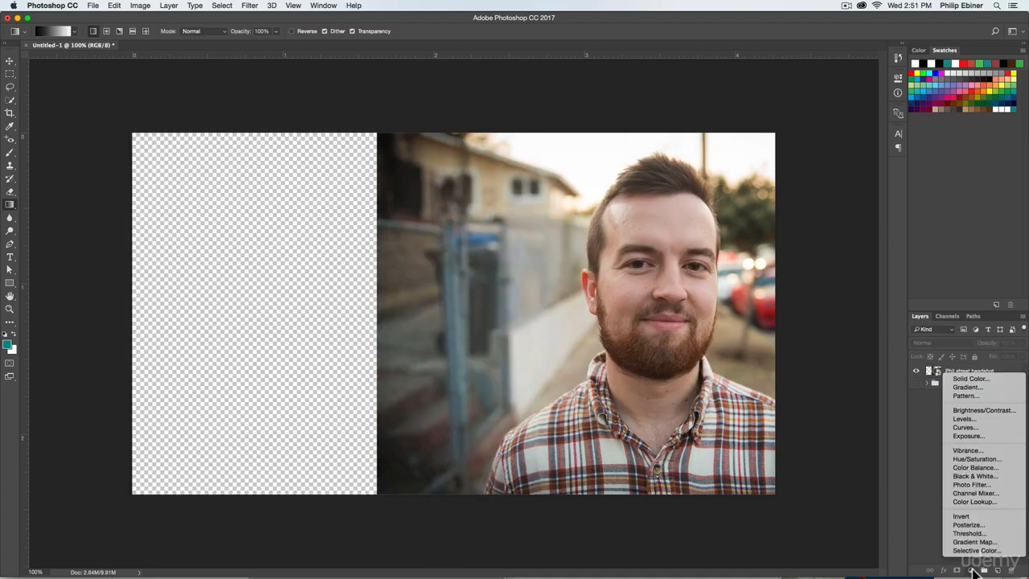
click(988, 379)
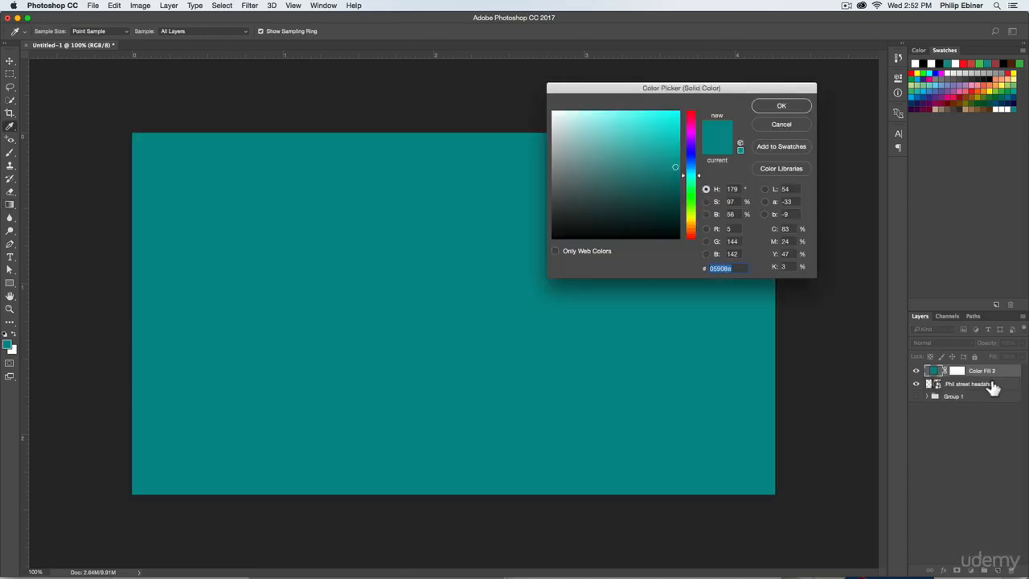
click(782, 105)
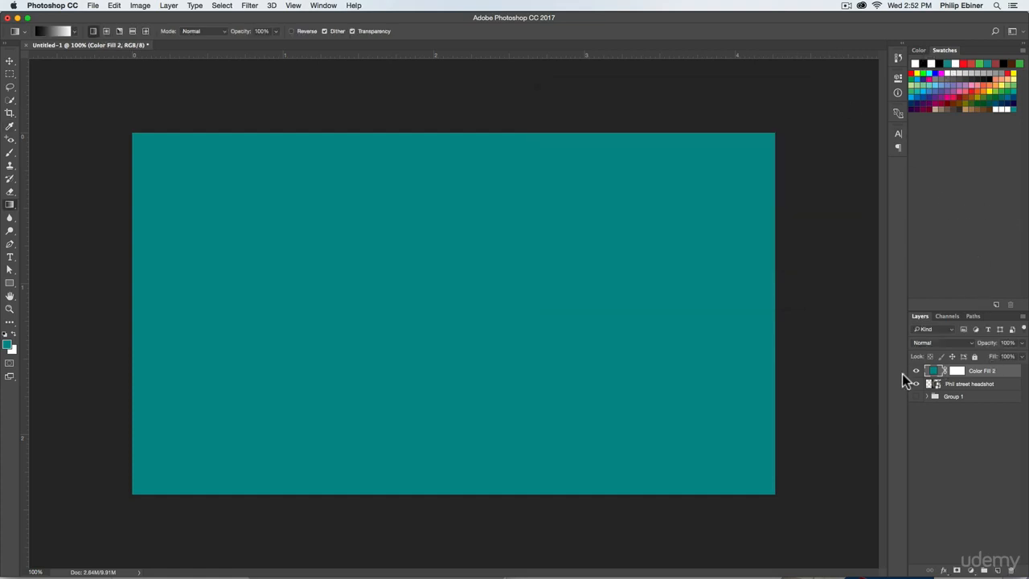
click(958, 373)
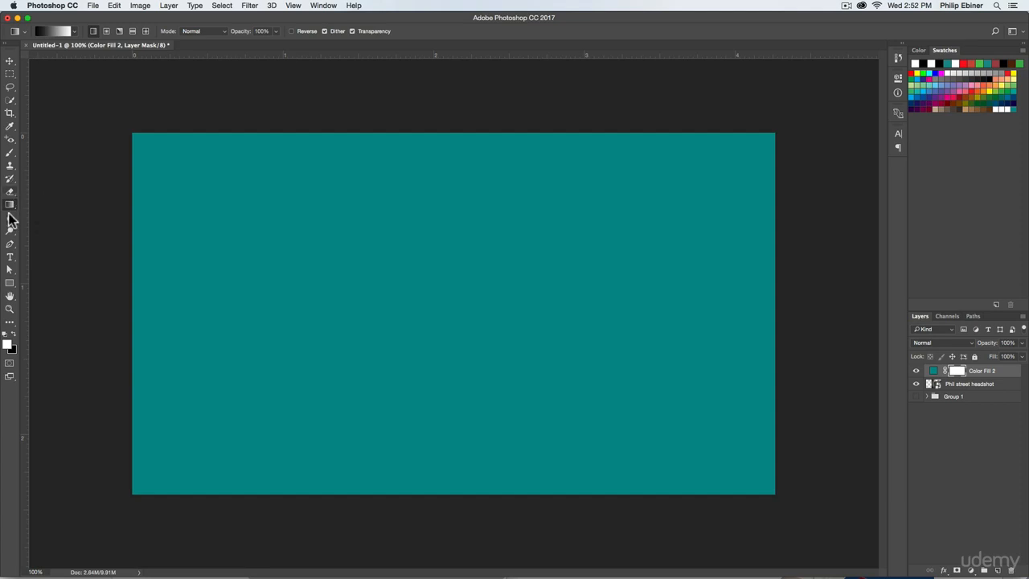
Try a white-to-black gradient on the teal fill layer's mask, drawn from the face leftward
click(76, 31)
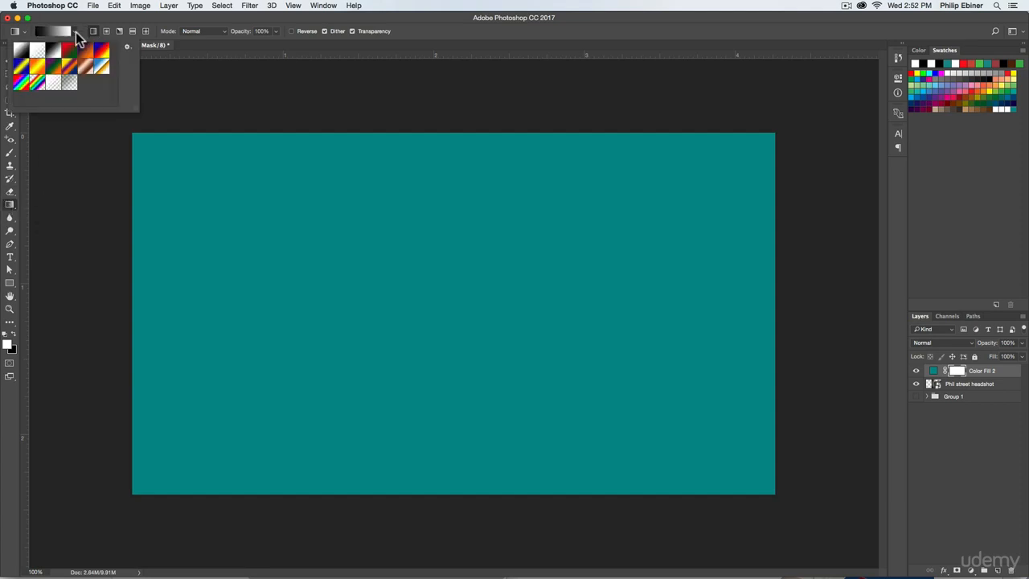
click(20, 53)
drag(644, 267, 426, 267)
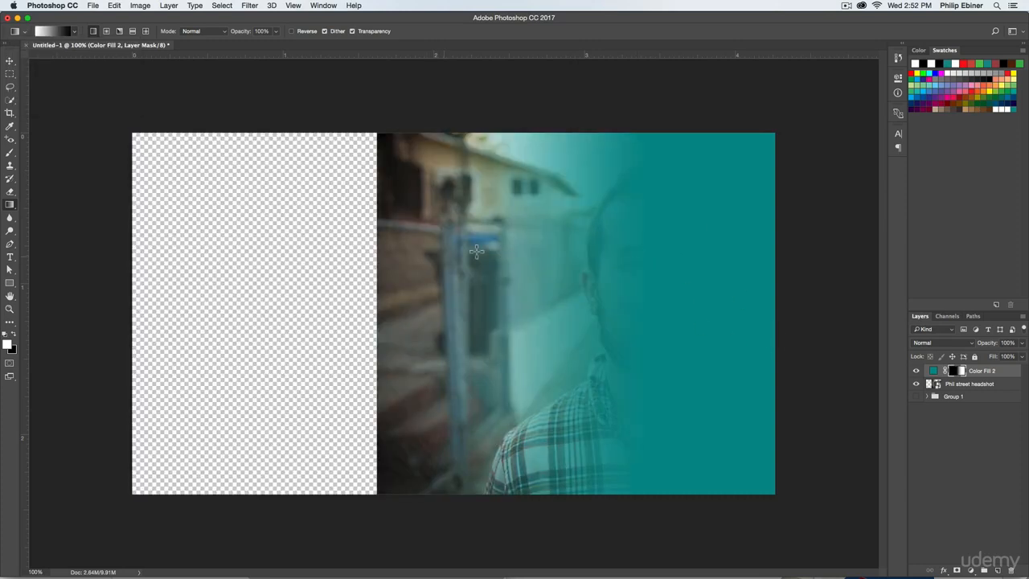
Use the black-to-white gradient preset on the teal layer's mask, undo the first attempt, and redraw the fade farther left of the face
click(78, 36)
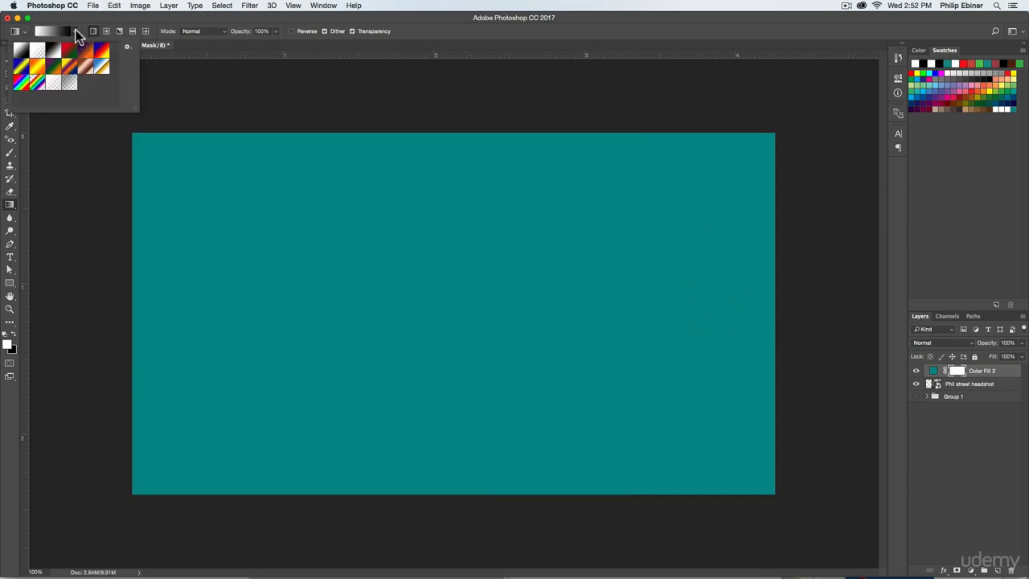
drag(700, 302, 528, 299)
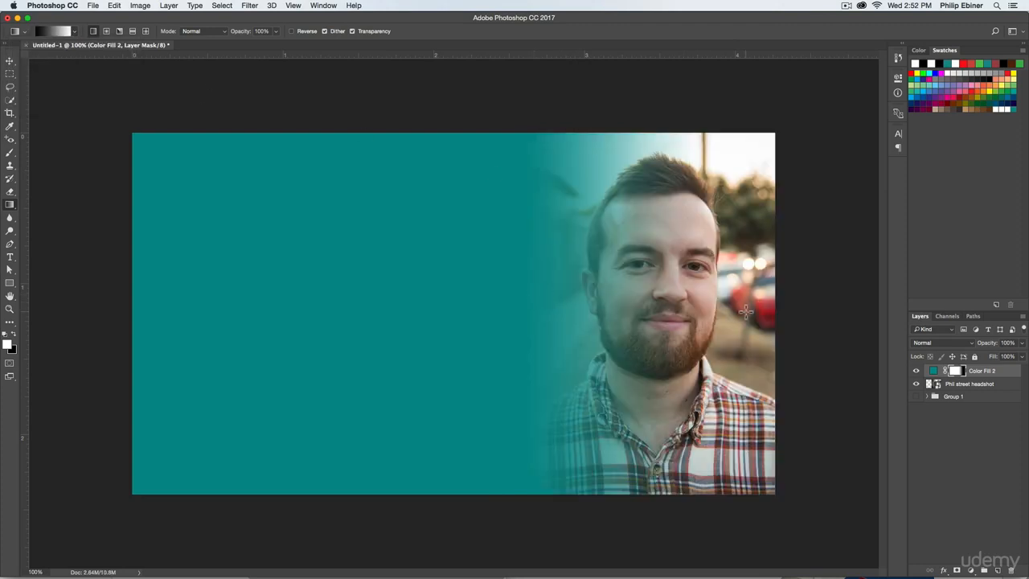
key(super+z)
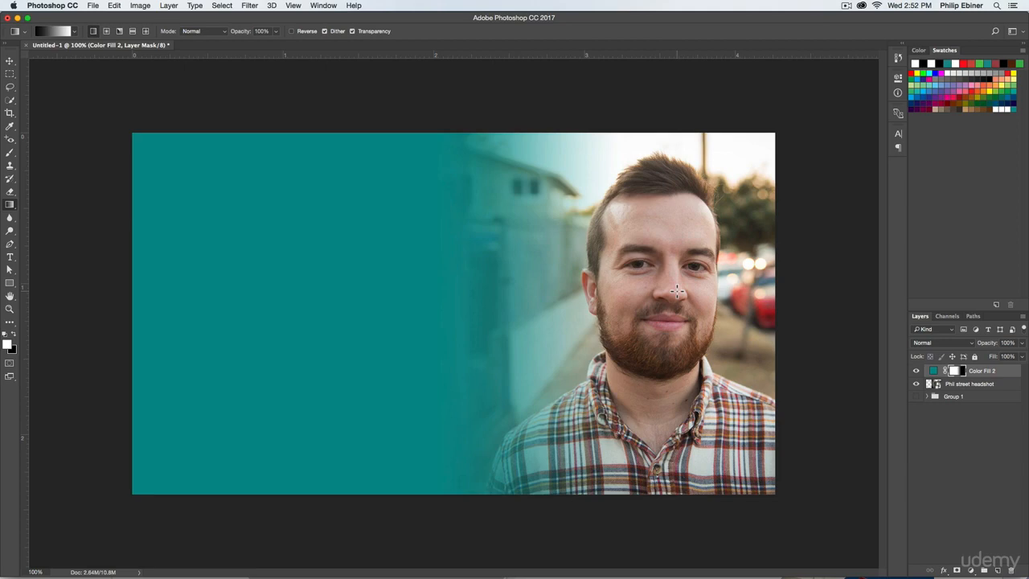